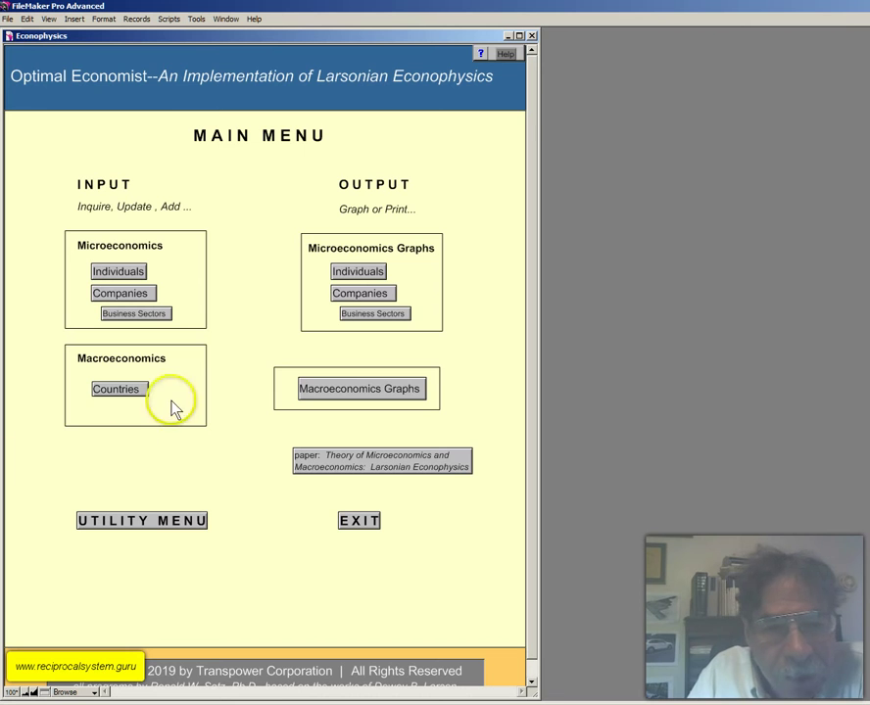
Open the Companies graph layout and page forward past Wendy's to Amazon's record, 4 of 6
left_click(357, 297)
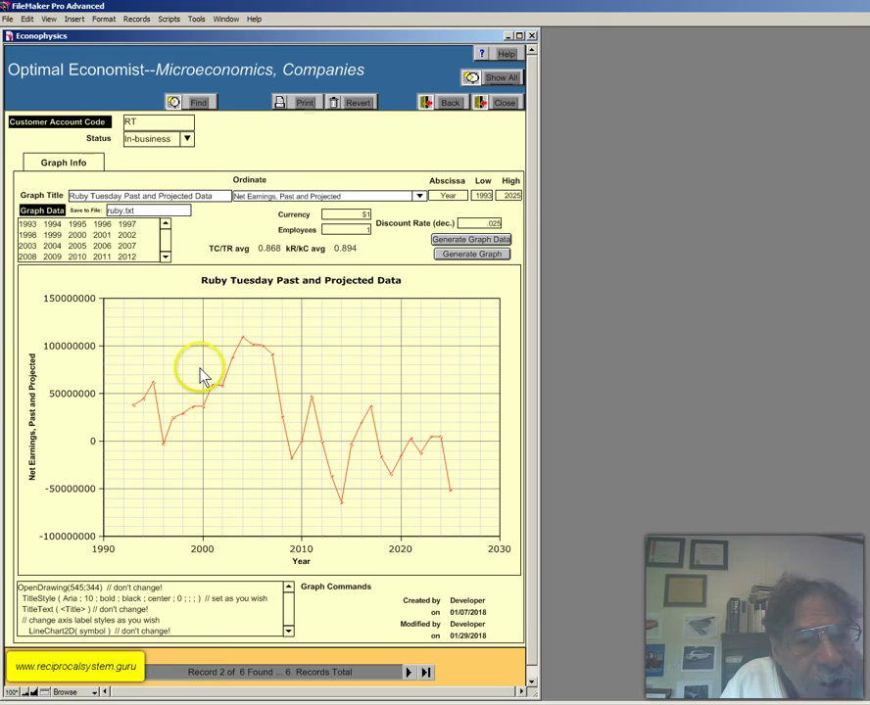
left_click(408, 672)
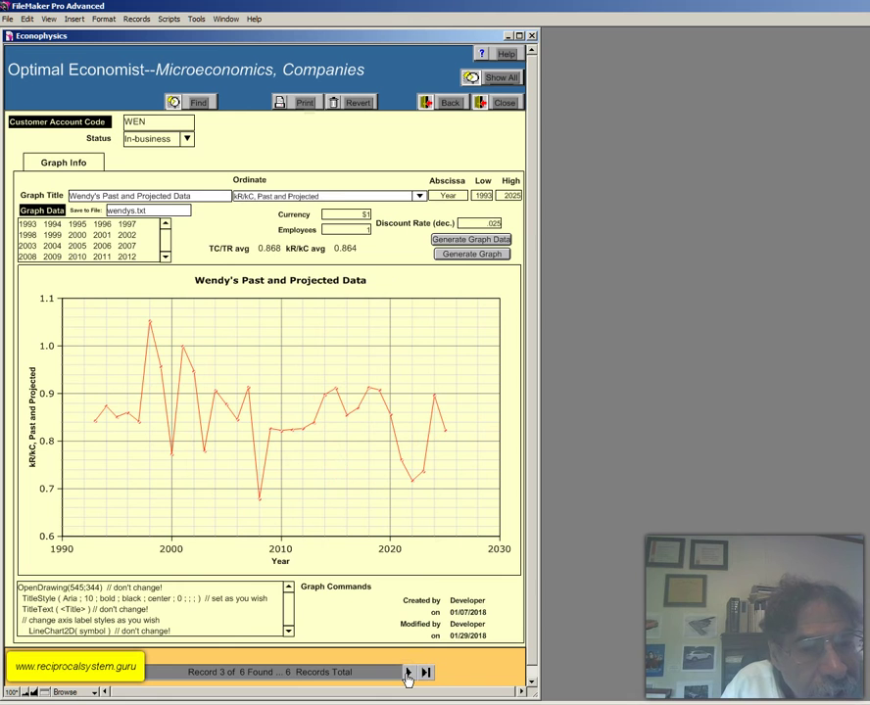
left_click(407, 673)
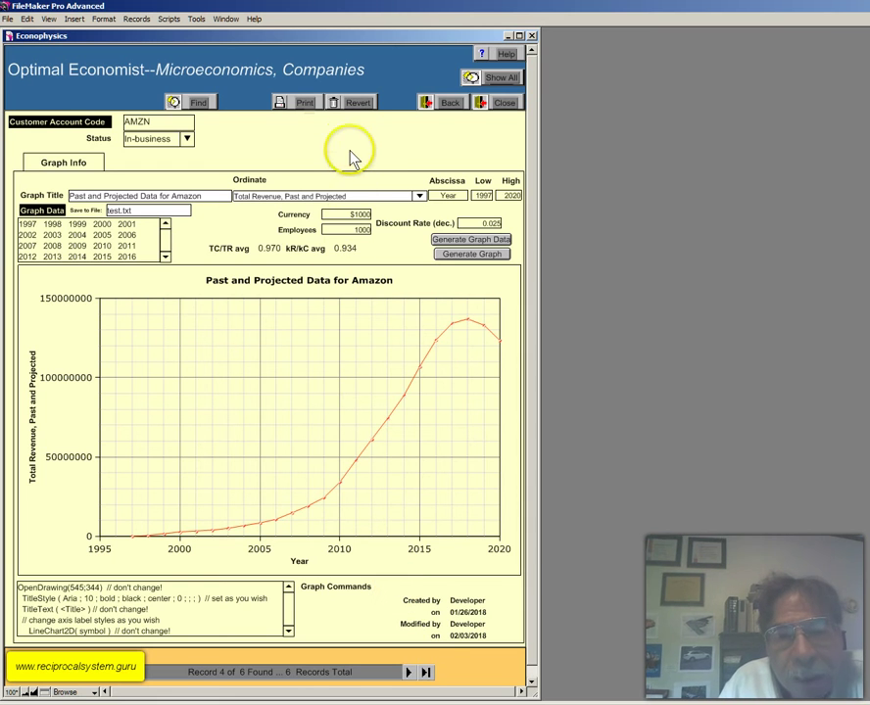
left_click(504, 104)
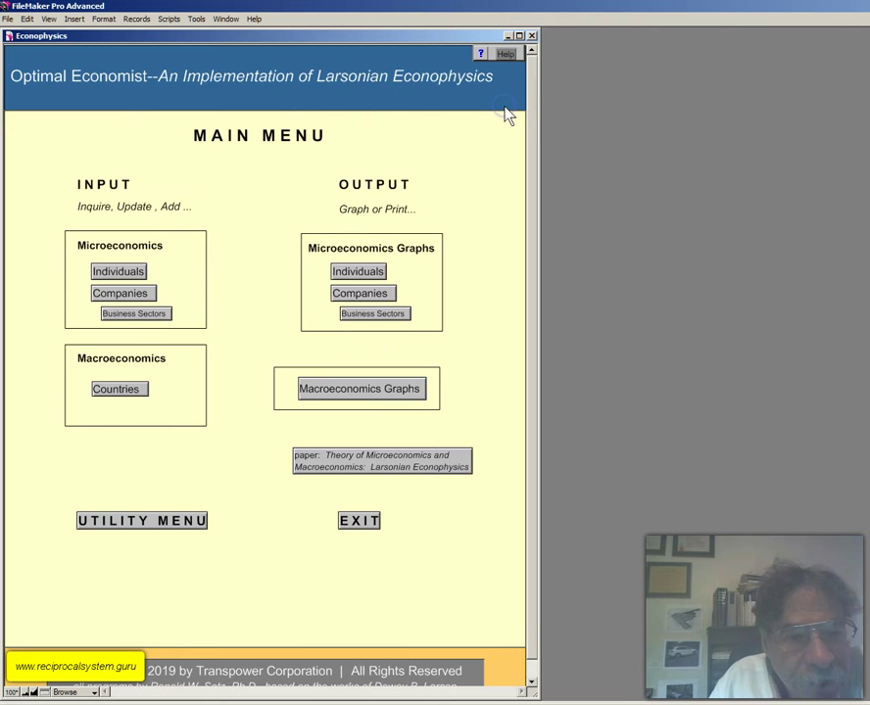
left_click(143, 294)
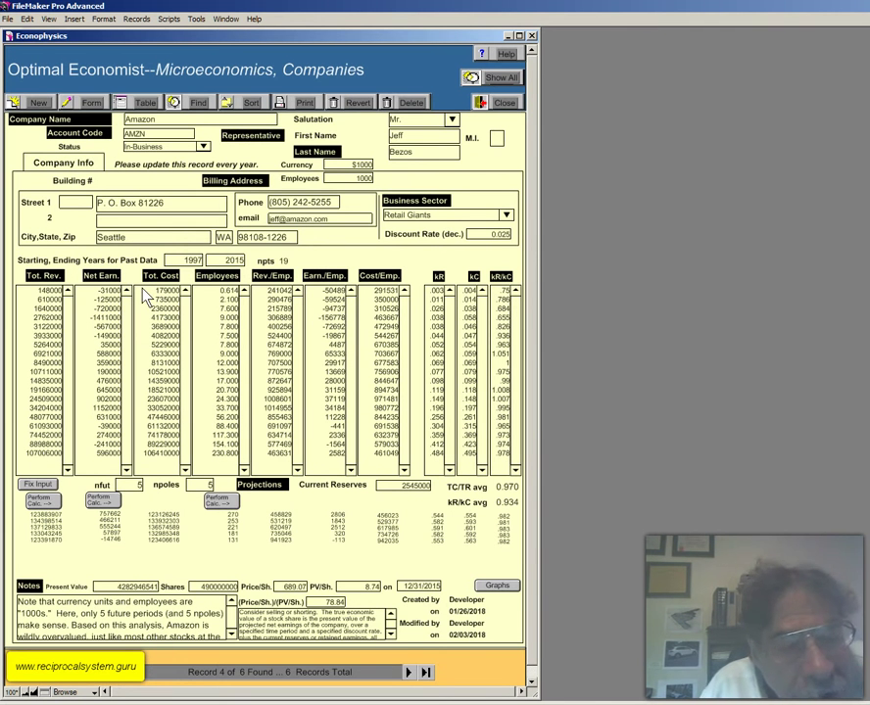
left_click(497, 588)
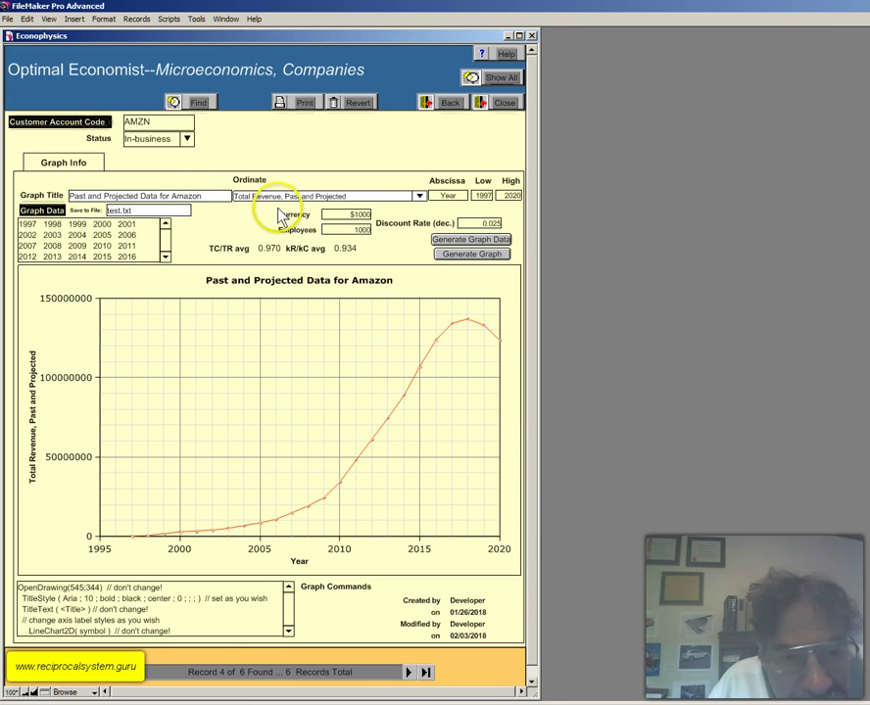
left_click(418, 196)
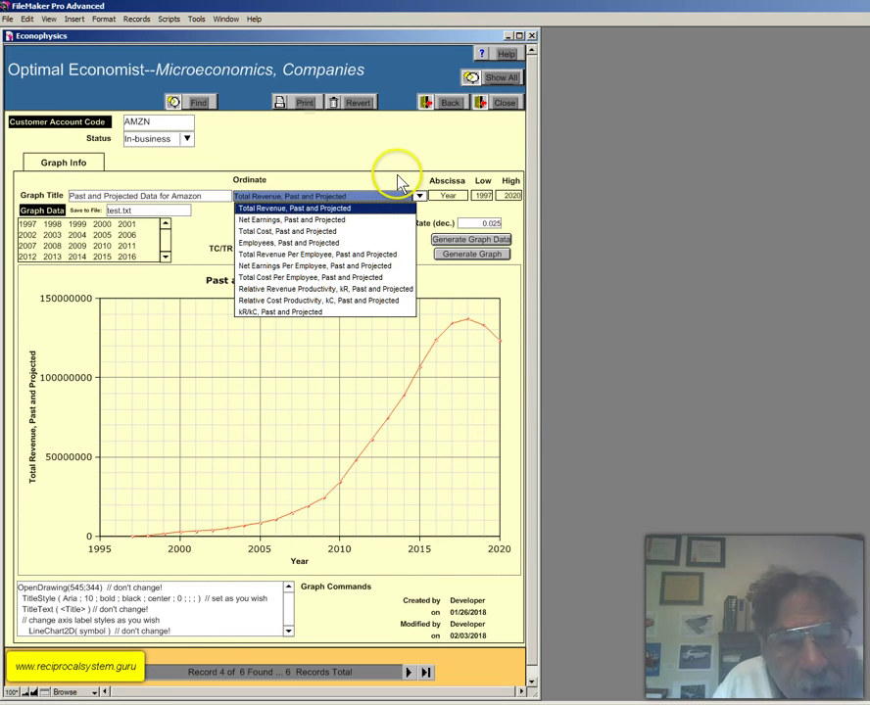
left_click(399, 178)
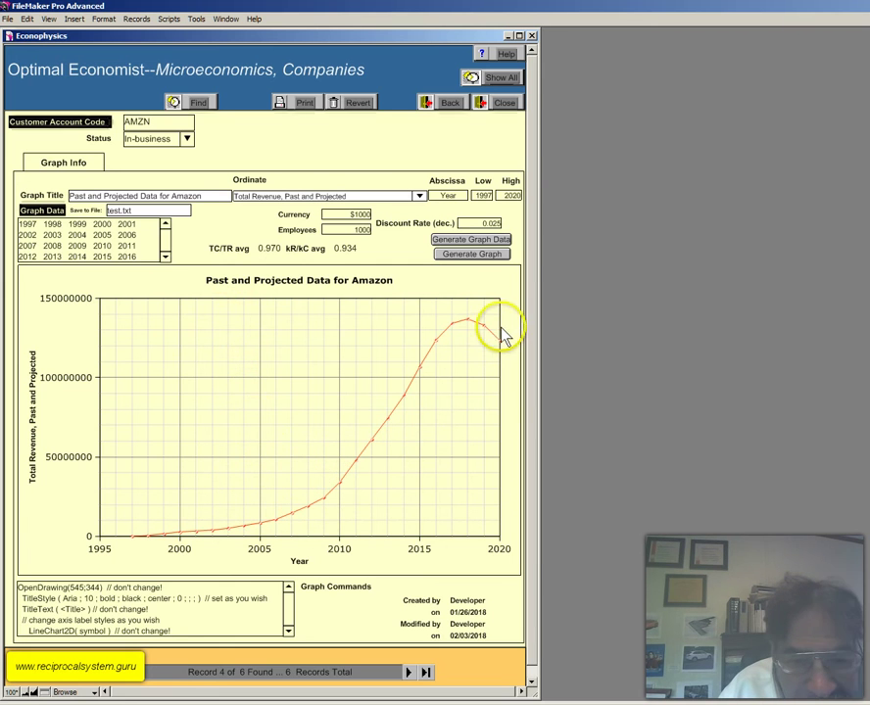
Set the Ordinate to Net Earnings, Past and Projected, then generate its graph data and chart
left_click(419, 197)
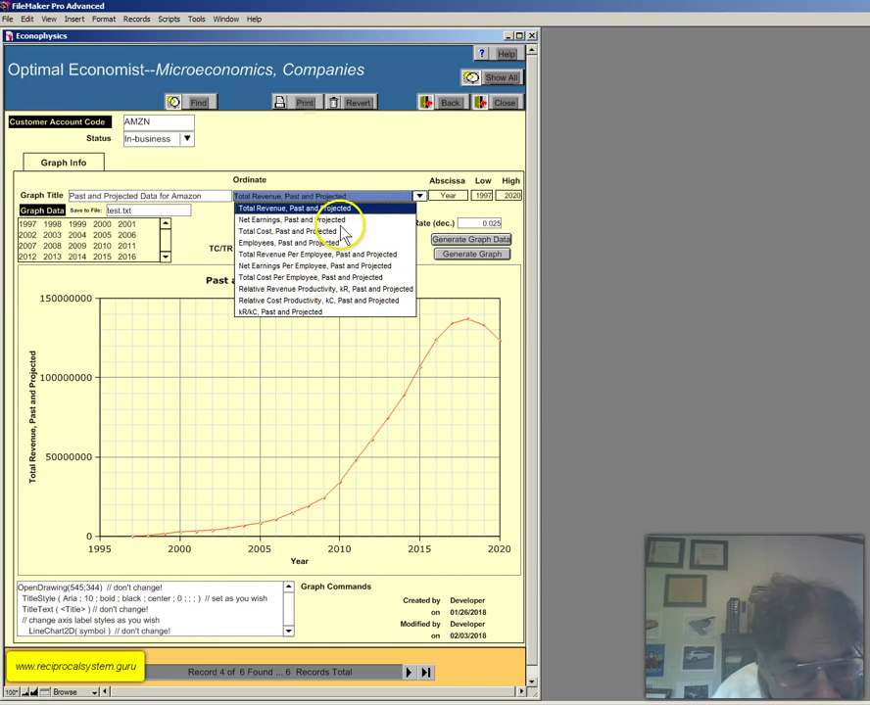
left_click(334, 219)
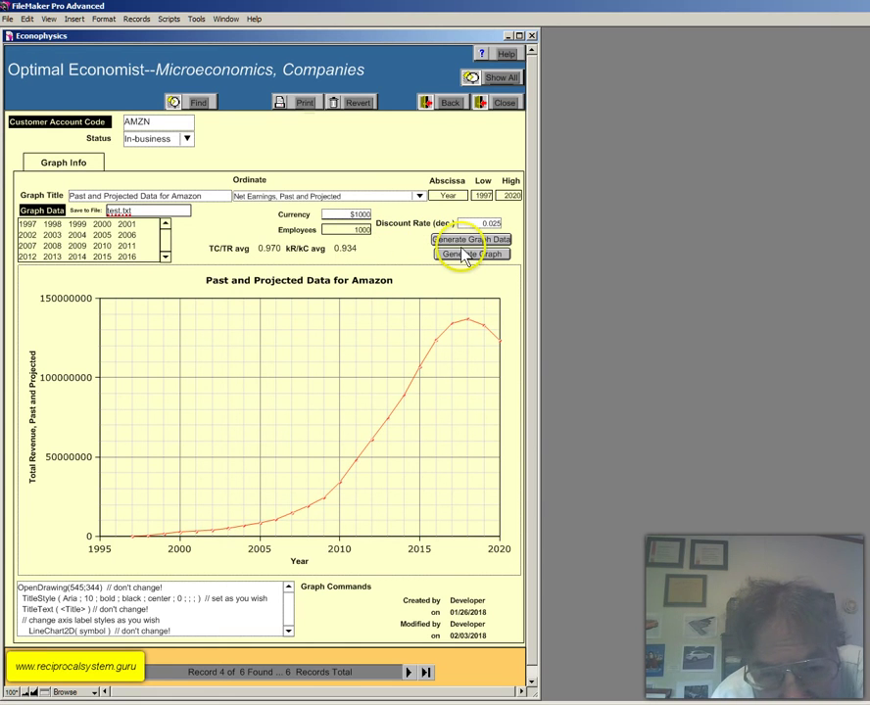
left_click(447, 240)
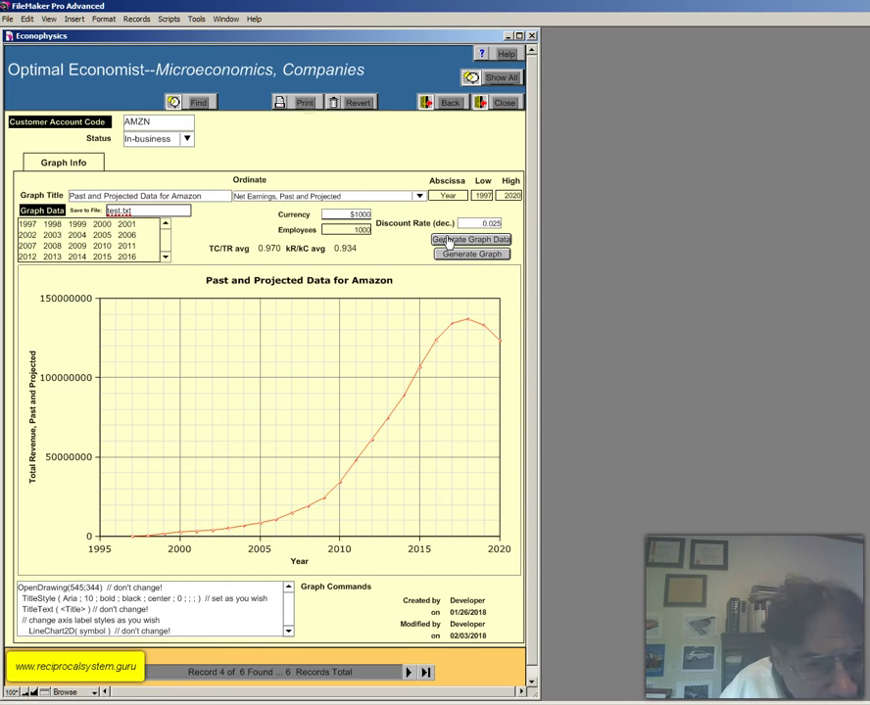
left_click(465, 256)
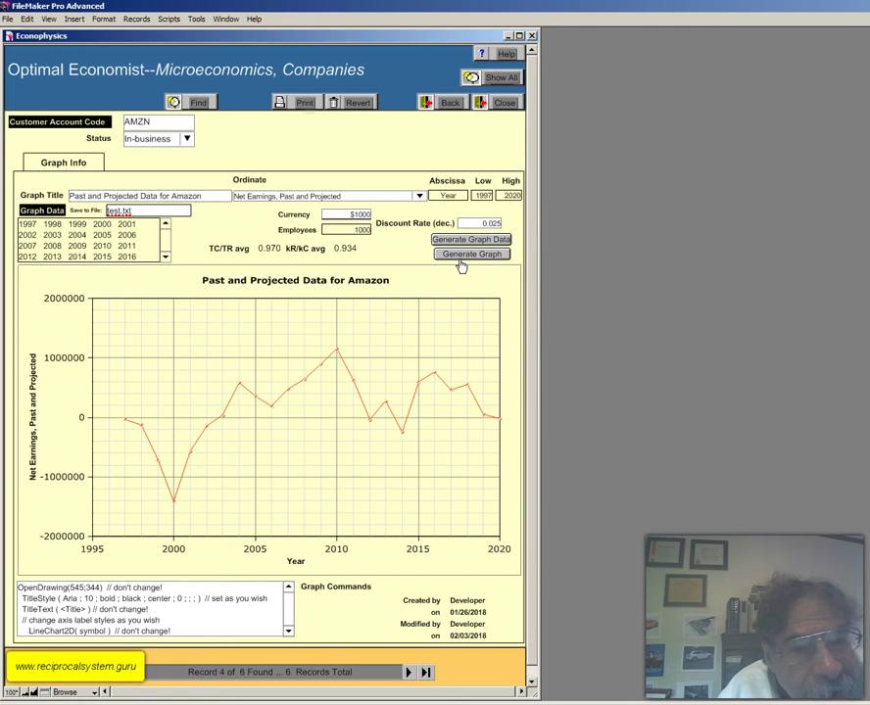
left_click(456, 259)
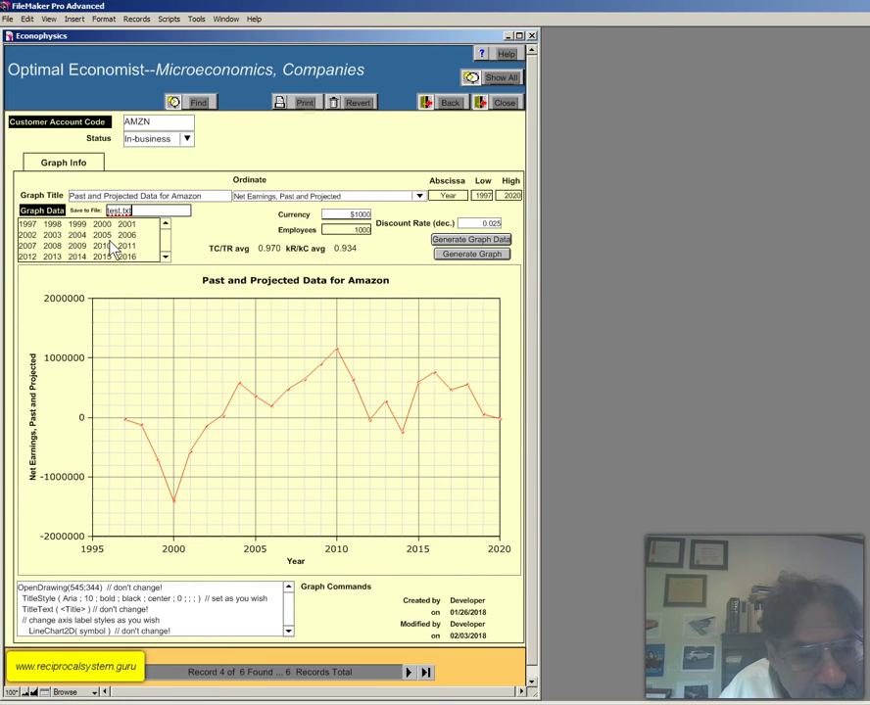
left_click(143, 210)
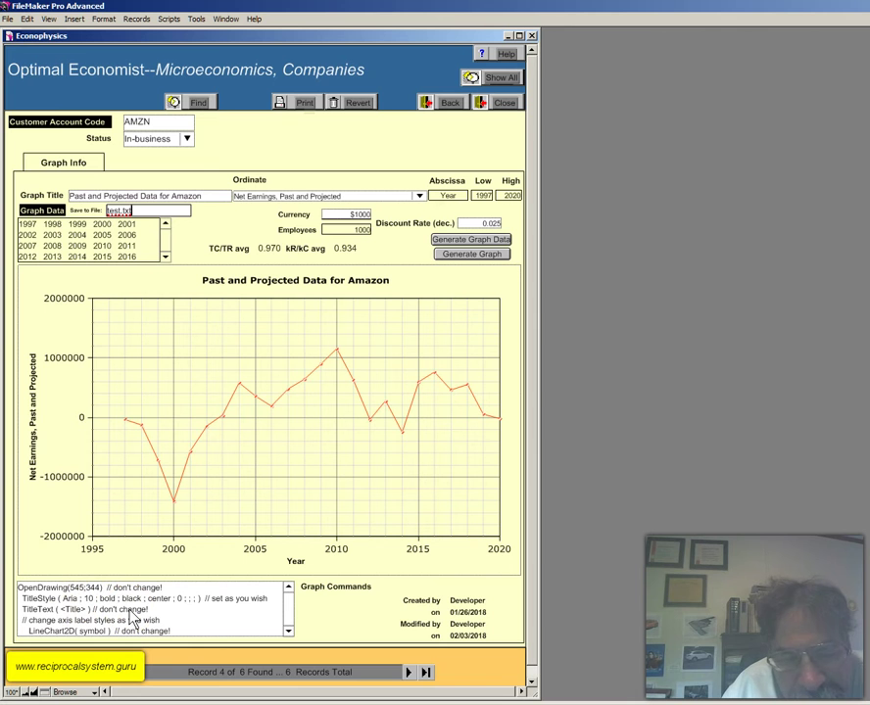
left_click(289, 631)
left_click_drag(289, 632, 290, 634)
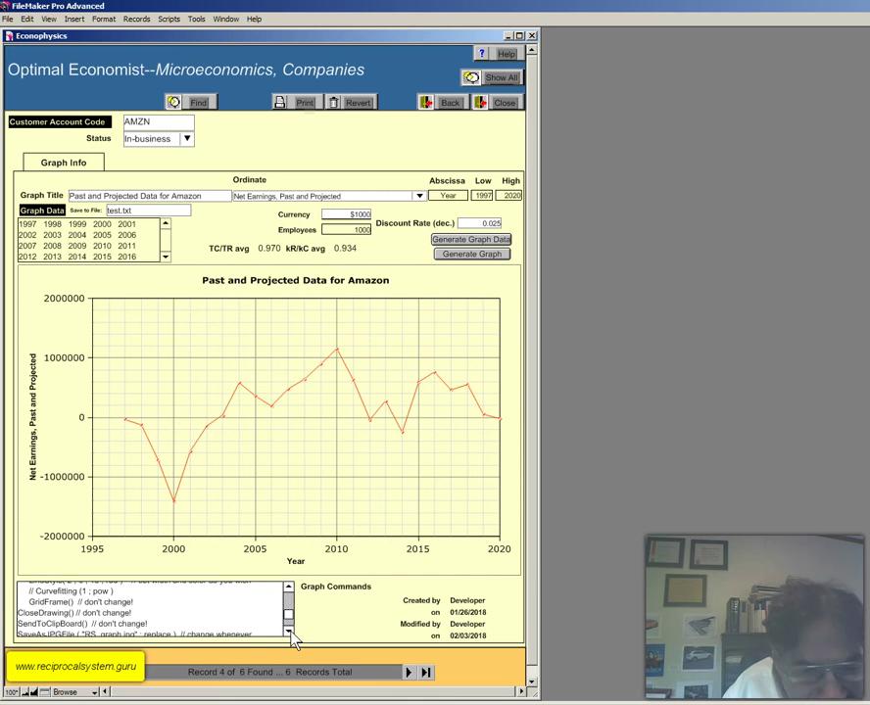
left_click(289, 632)
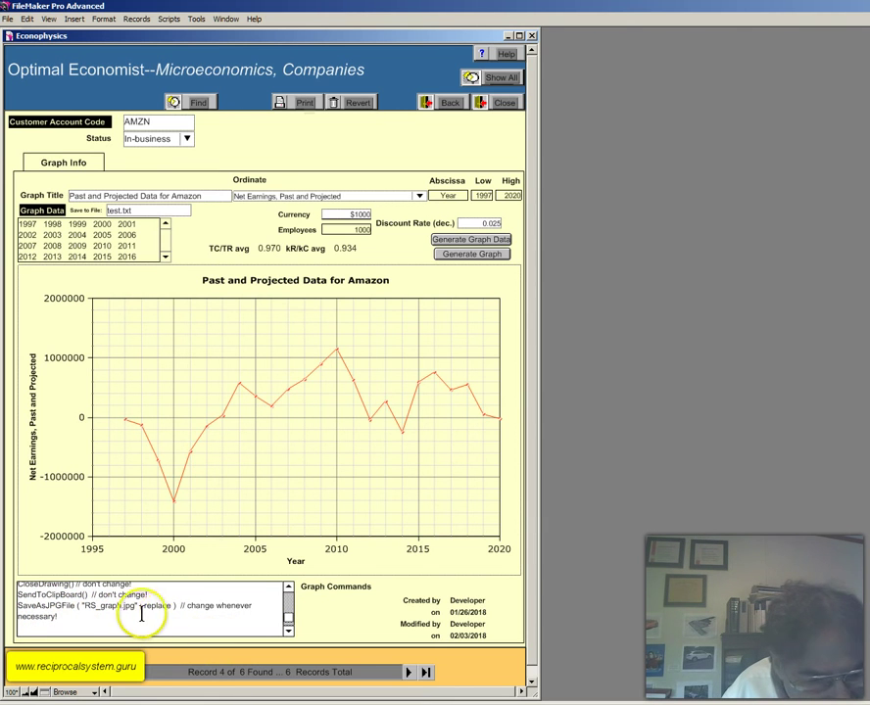
left_click(288, 589)
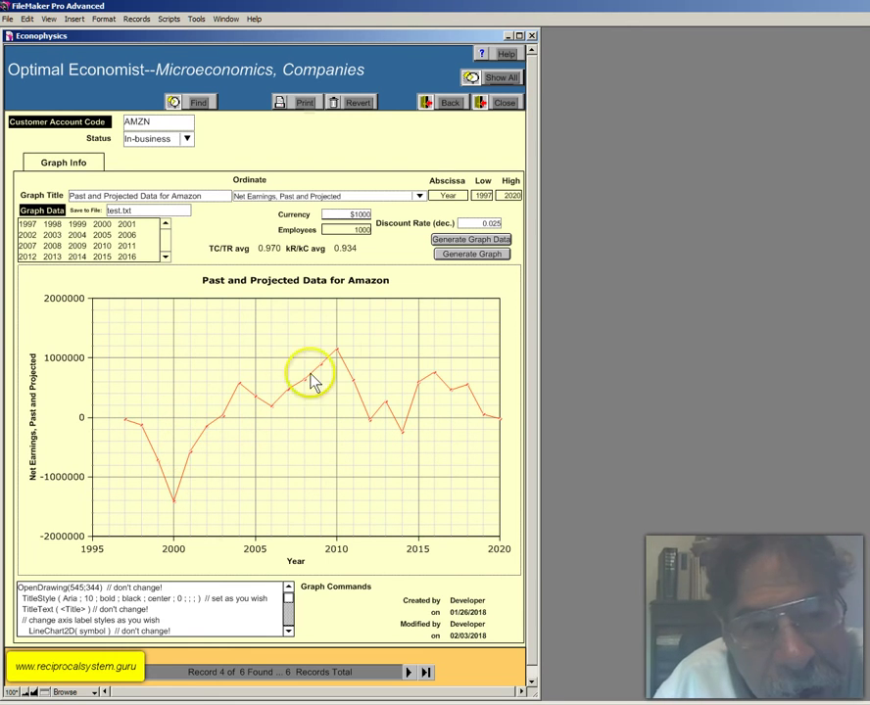
Set the Ordinate to Total Cost, Past and Projected, and redraw Amazon's chart
left_click(419, 196)
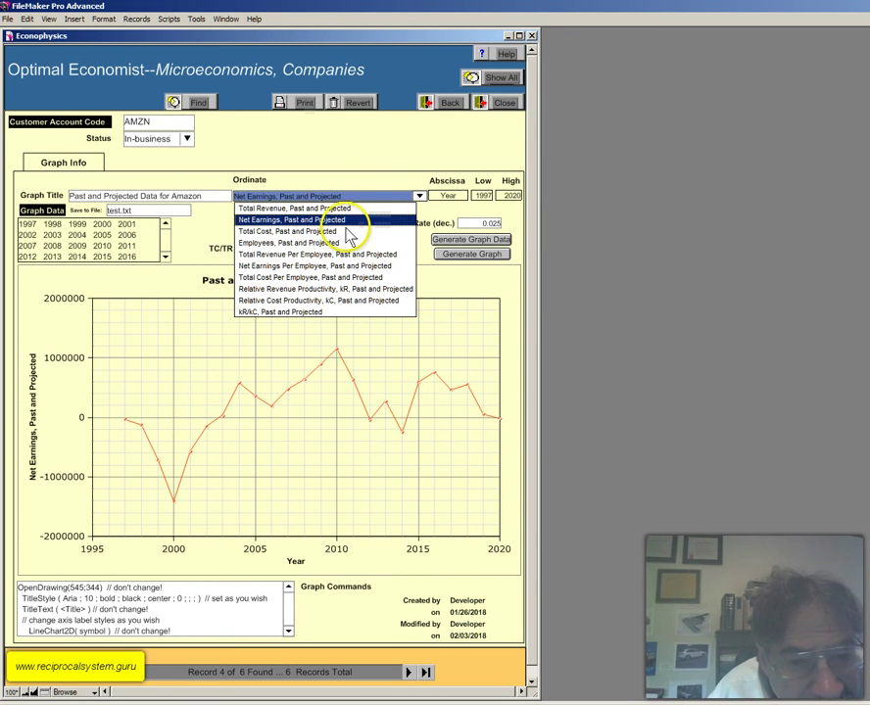
left_click(324, 231)
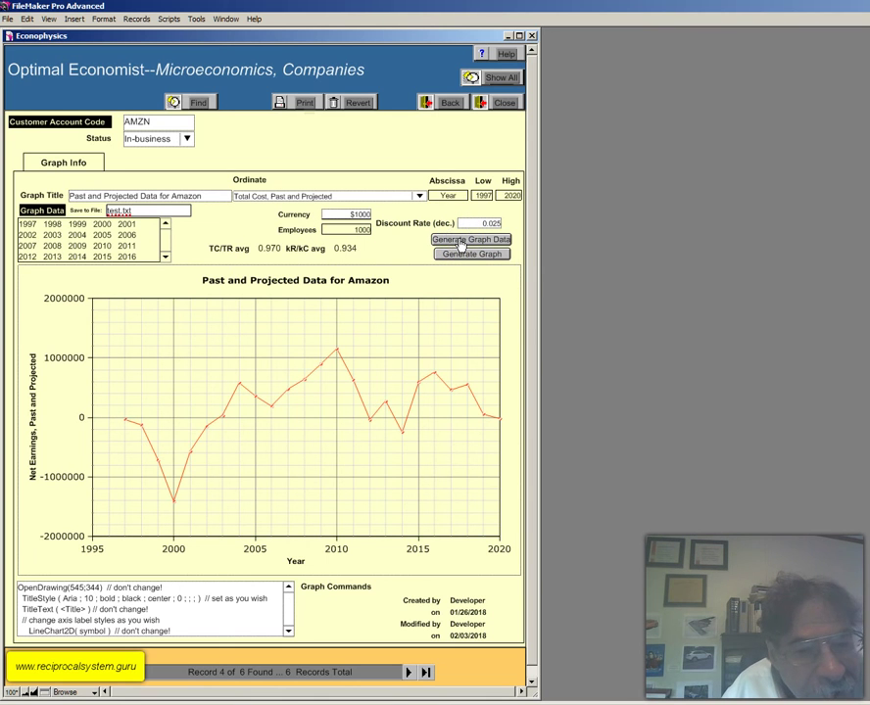
left_click(460, 254)
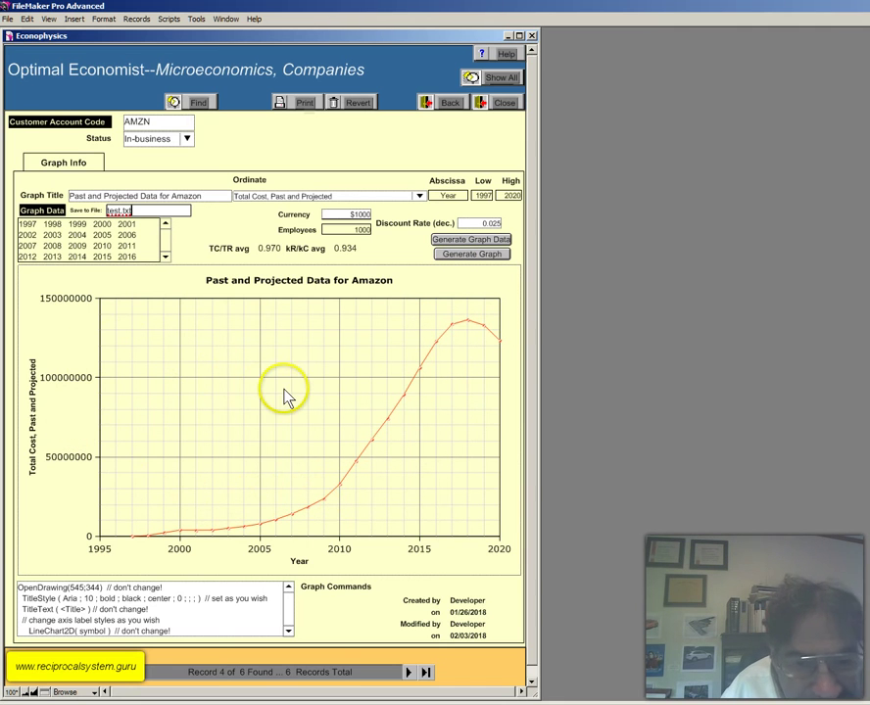
Set the Ordinate to Employees, Past and Projected, then generate its graph data and chart
left_click(419, 197)
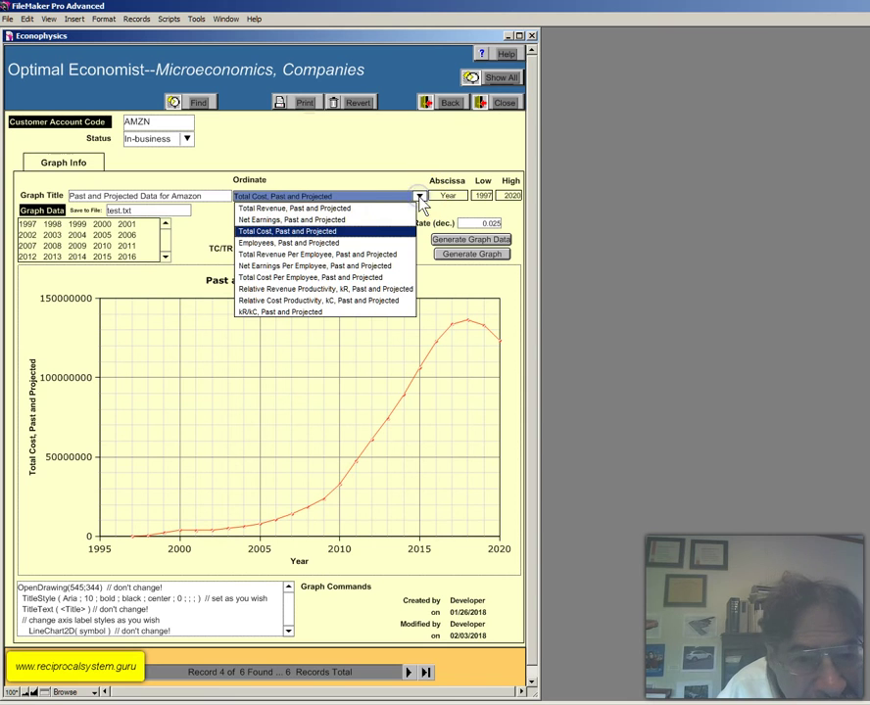
left_click(325, 244)
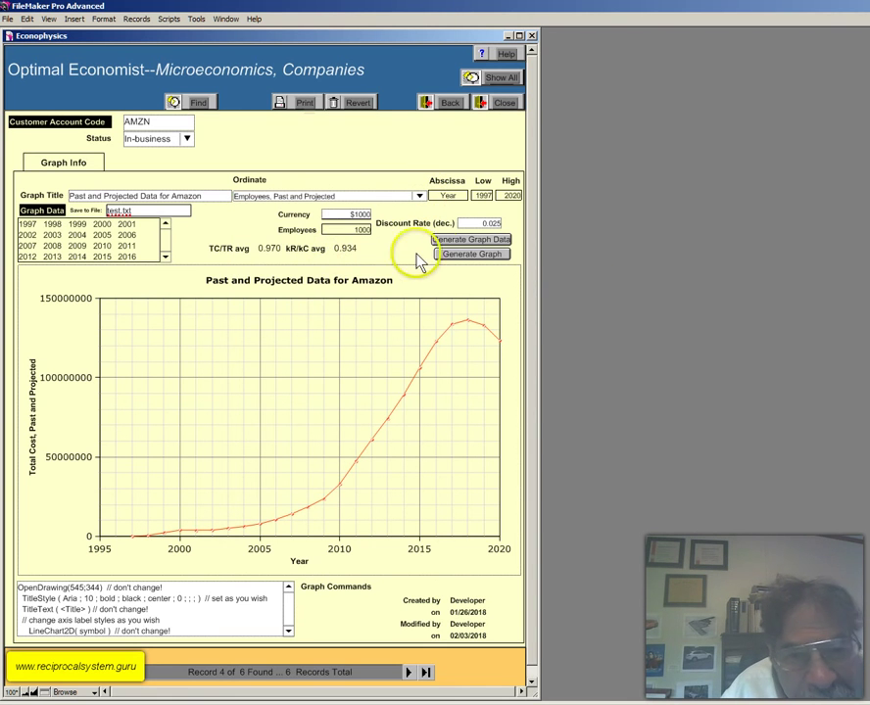
left_click(448, 240)
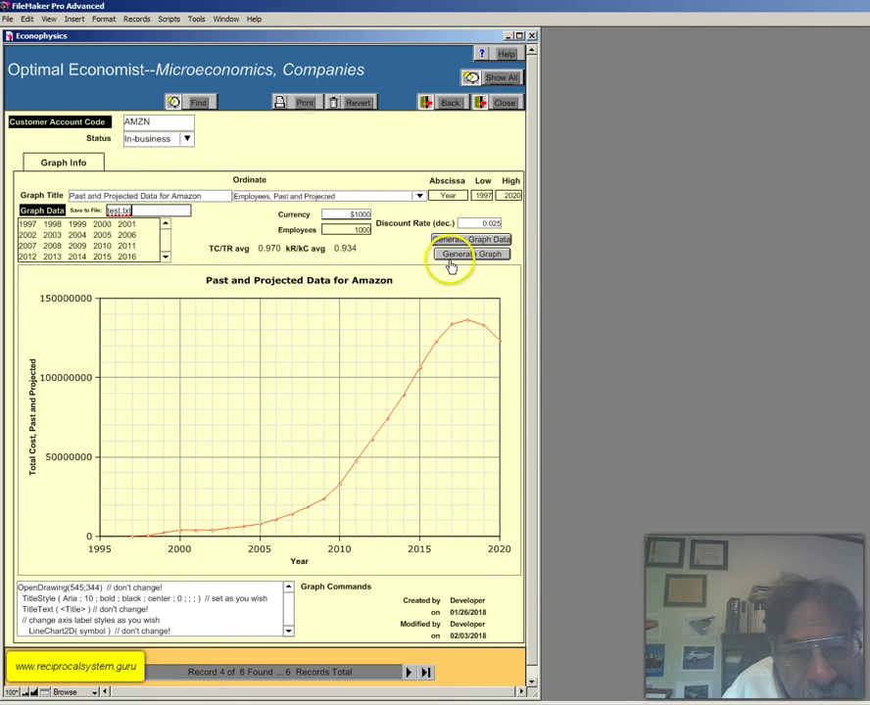
left_click(449, 258)
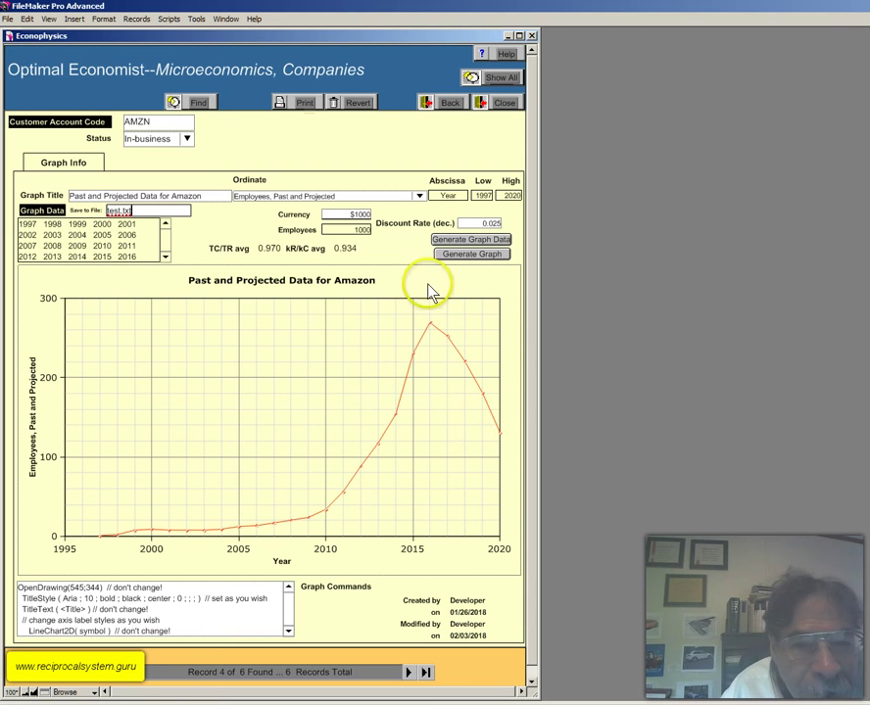
Set the Ordinate to Total Revenue Per Employee, then generate its graph data and chart
left_click(419, 196)
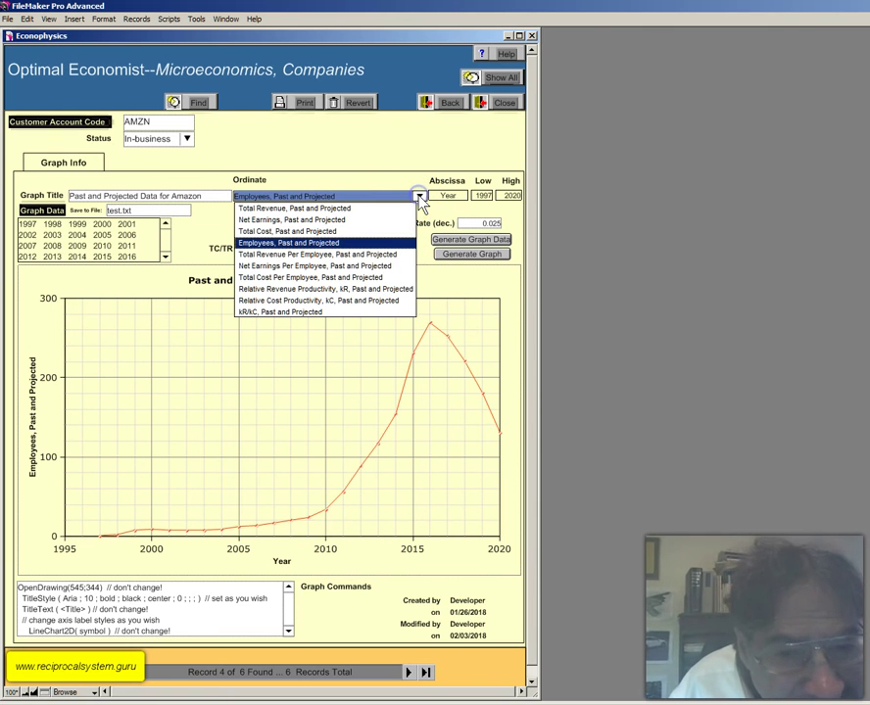
left_click(353, 254)
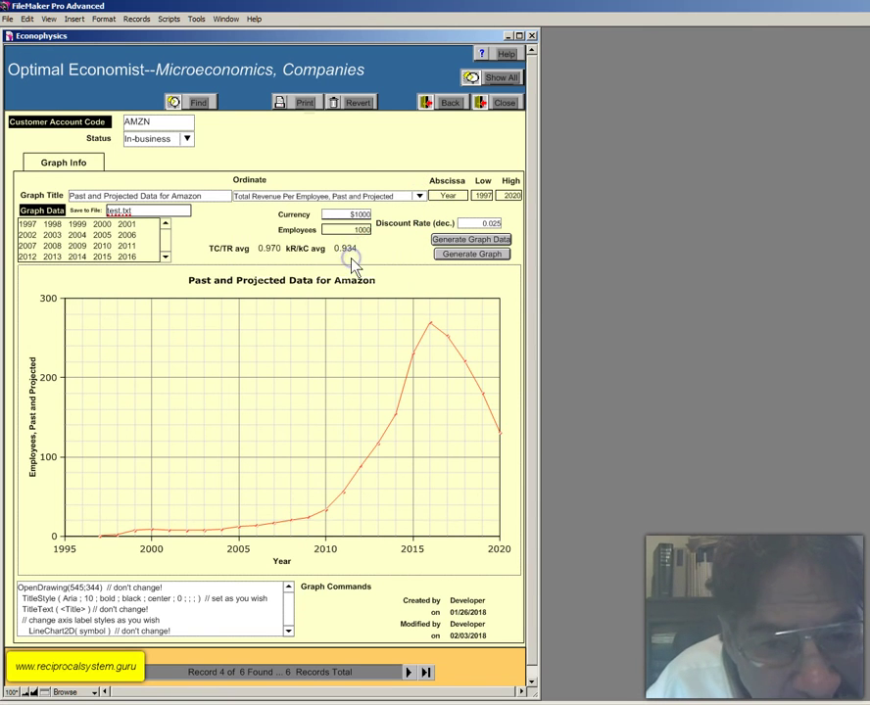
left_click(461, 242)
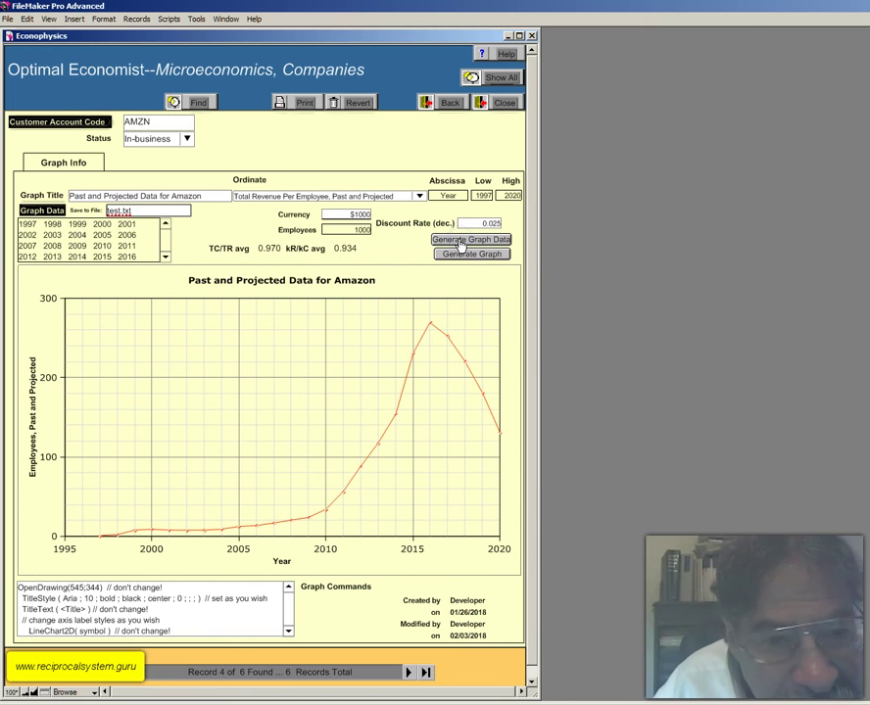
left_click(456, 253)
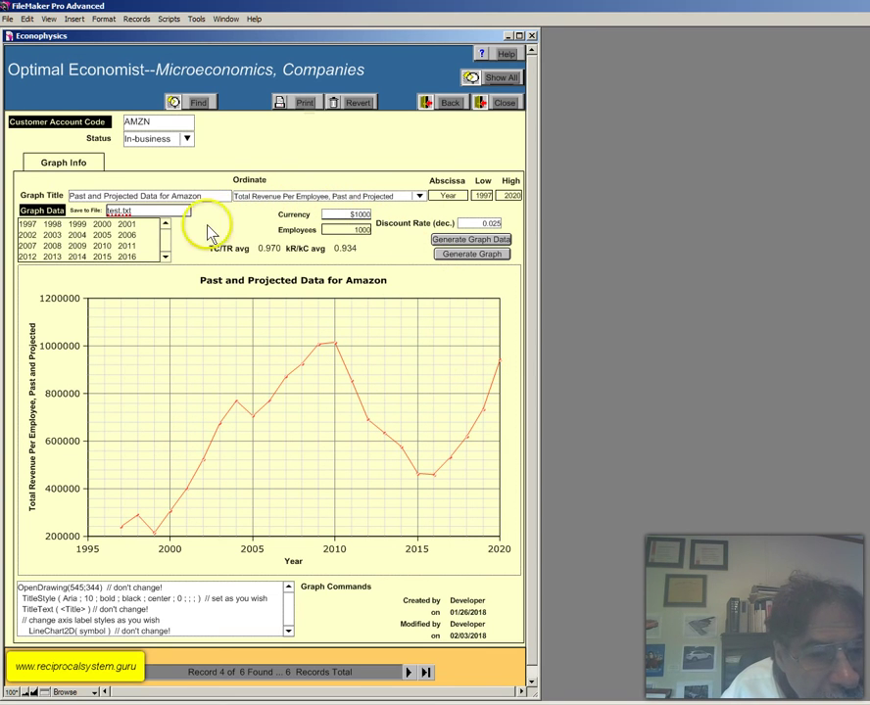
Scroll through the Graph Data field using its arrows
left_click(165, 257)
left_click(166, 256)
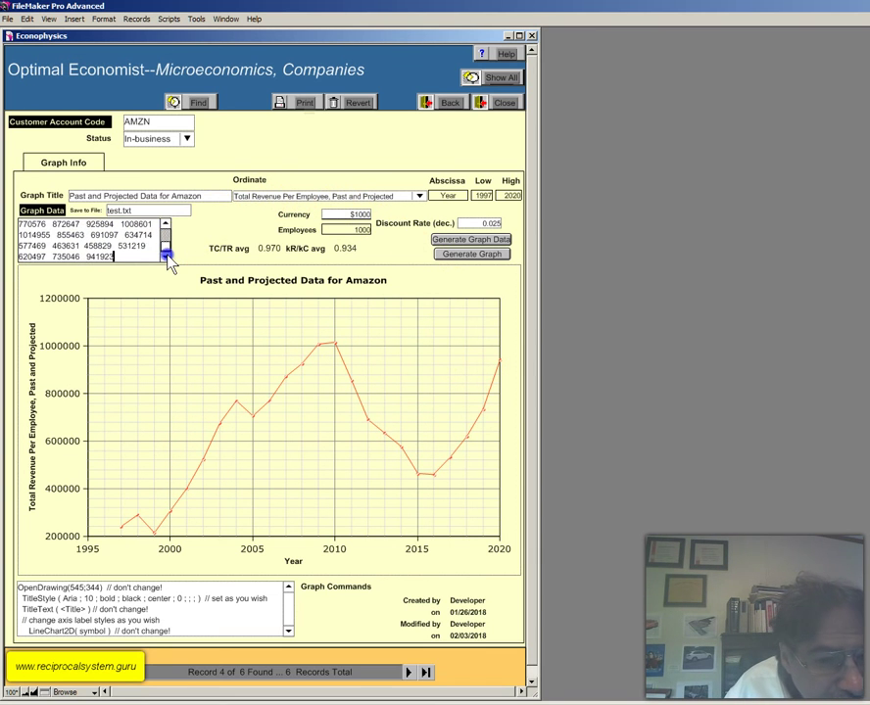
left_click(166, 225)
left_click(166, 224)
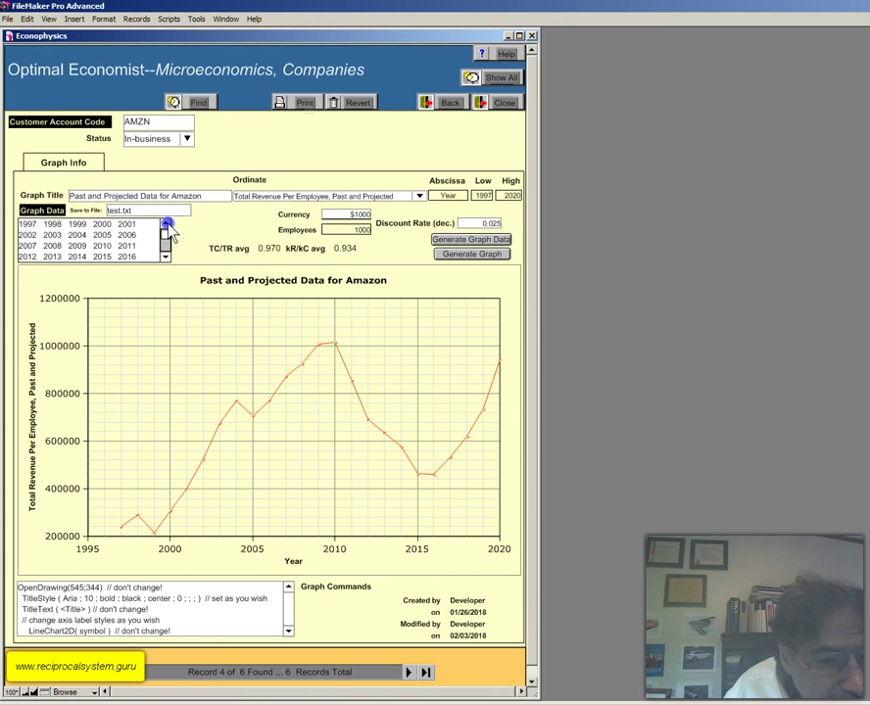
left_click(167, 258)
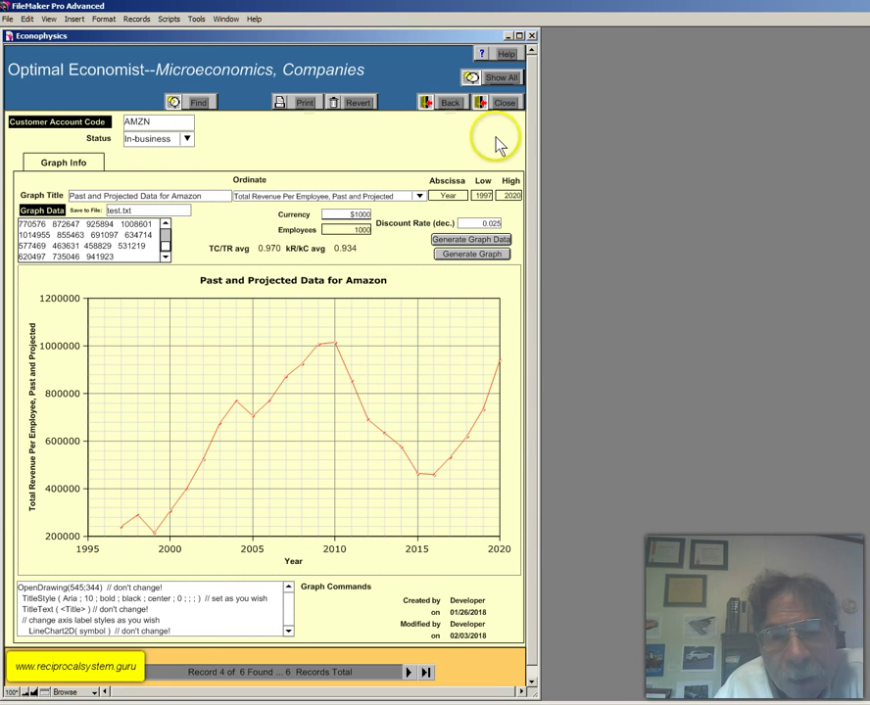
Set the Ordinate to Net Earnings Per Employee, then generate its graph data and chart
left_click(419, 196)
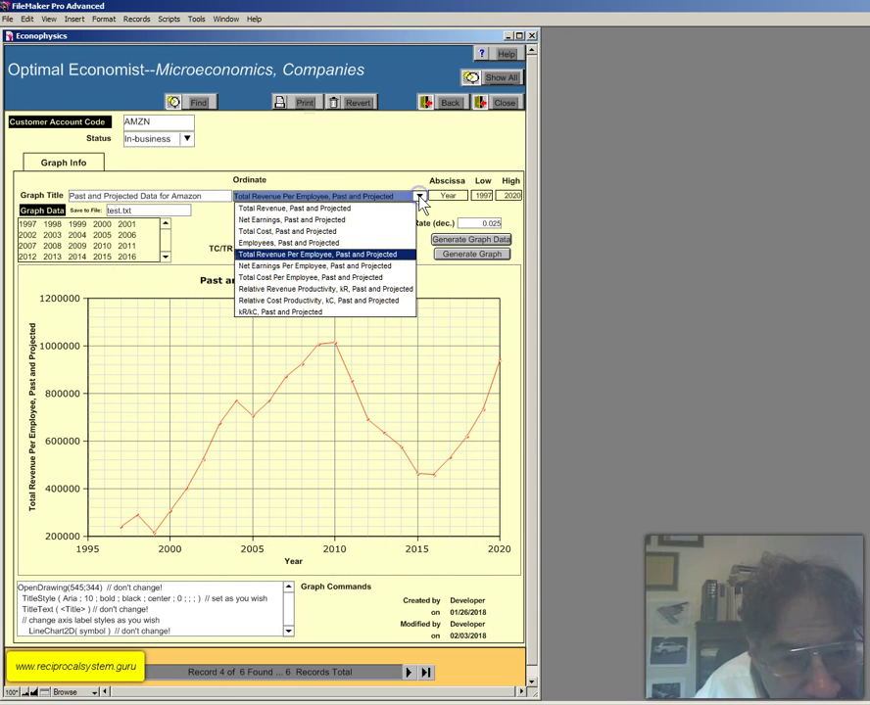
left_click(374, 266)
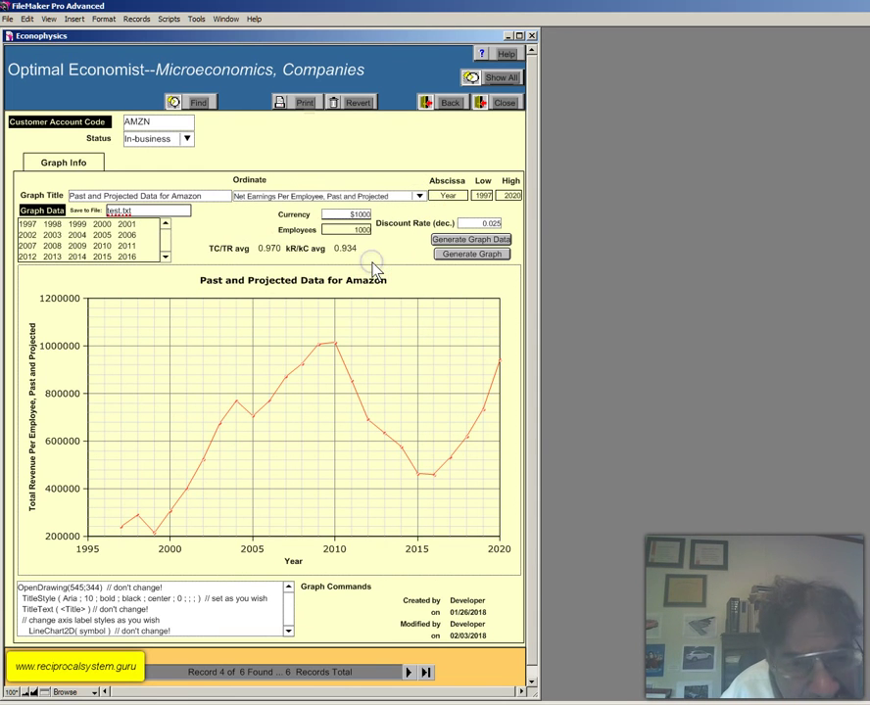
left_click(468, 241)
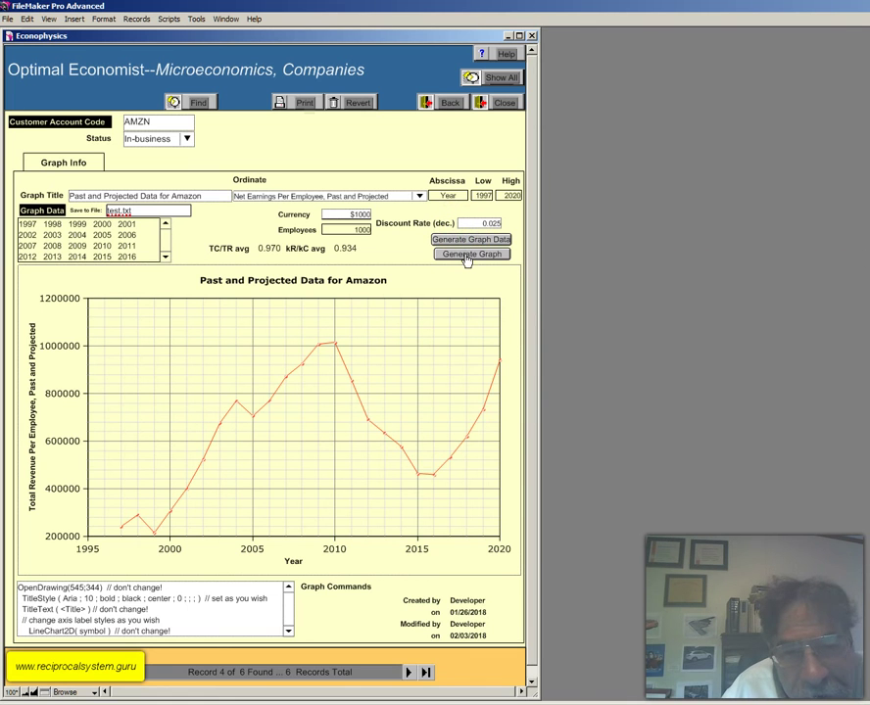
left_click(468, 255)
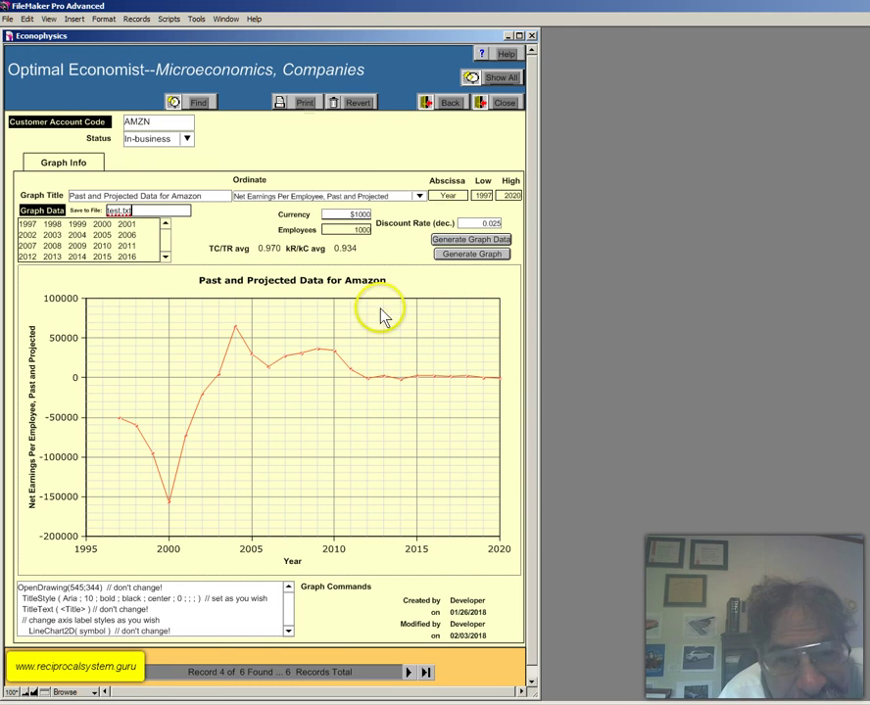
Set the Ordinate to Total Cost Per Employee and redraw Amazon's chart
left_click(417, 196)
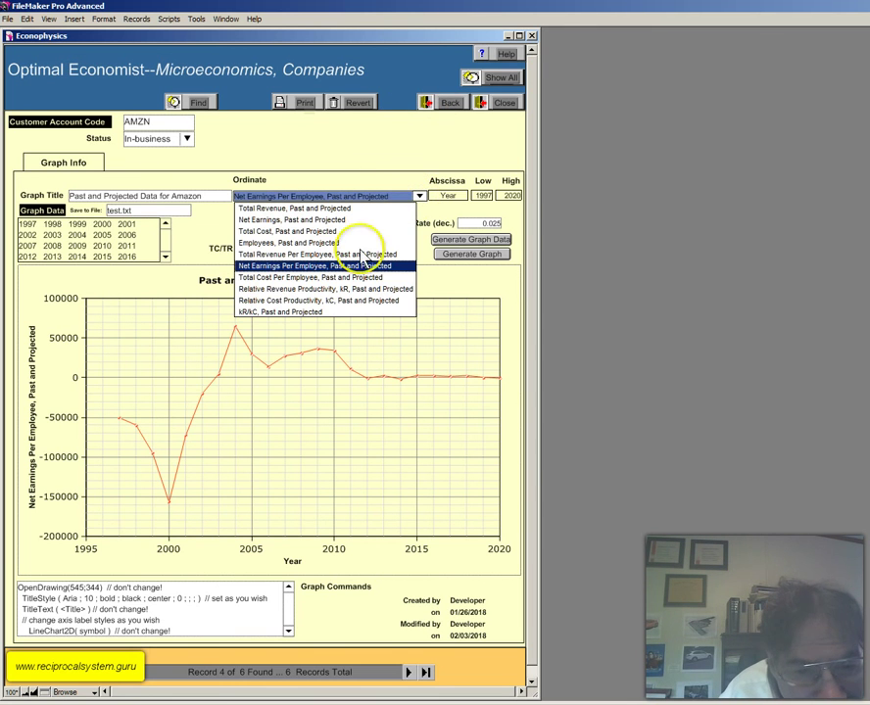
left_click(324, 278)
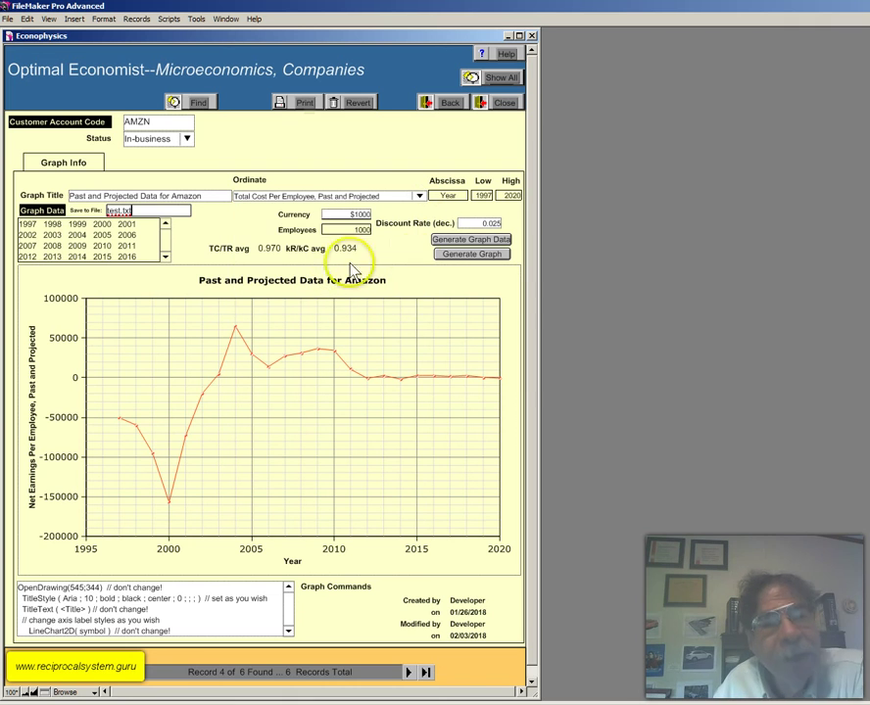
left_click(469, 253)
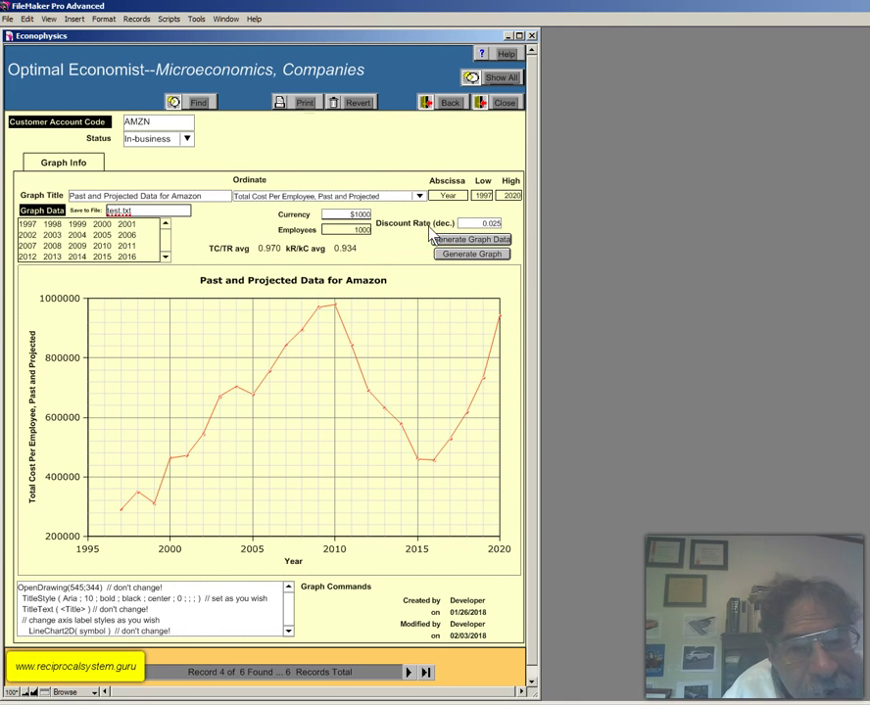
Set the Ordinate to Relative Revenue Productivity, kR, then generate its graph data and chart
left_click(420, 196)
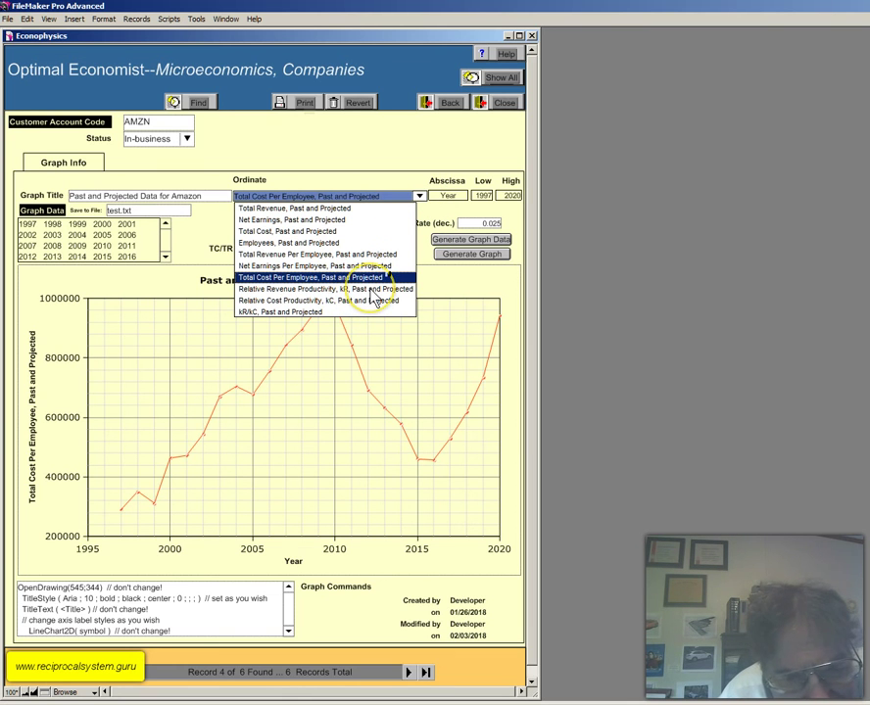
left_click(368, 290)
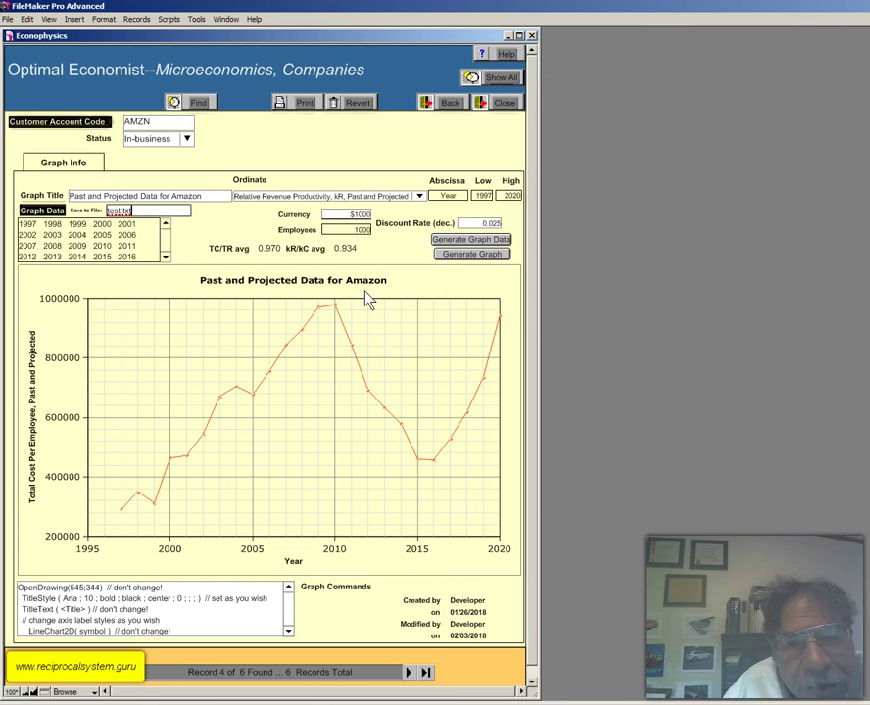
left_click(457, 241)
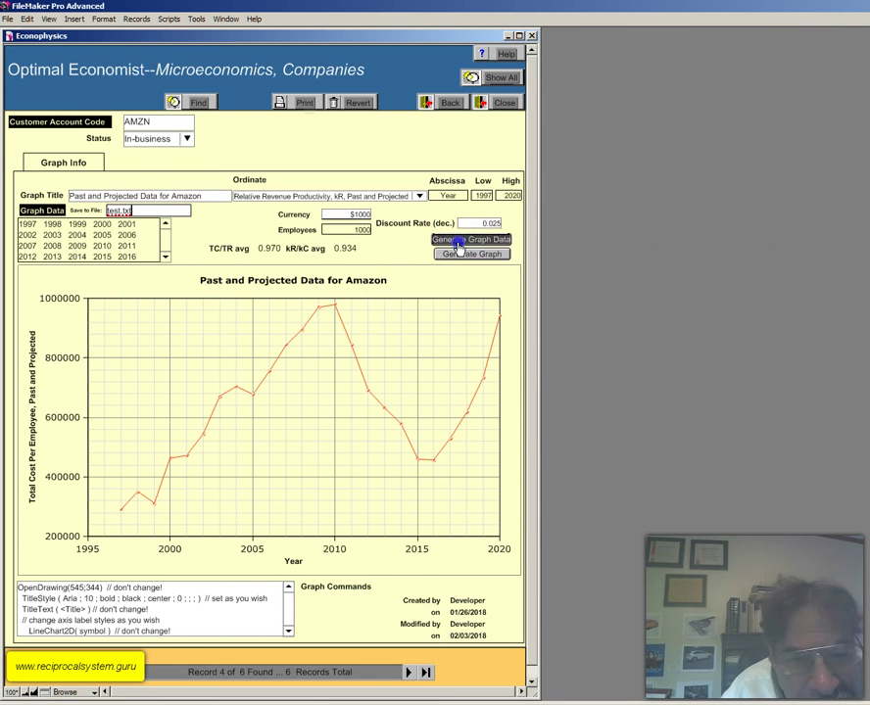
left_click(460, 256)
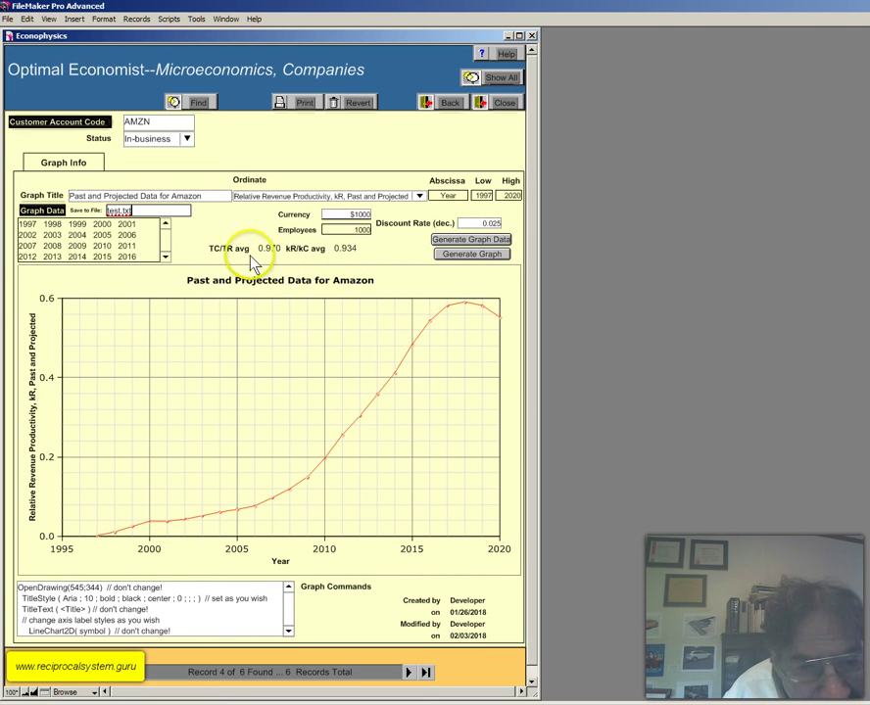
mouse_move(358, 263)
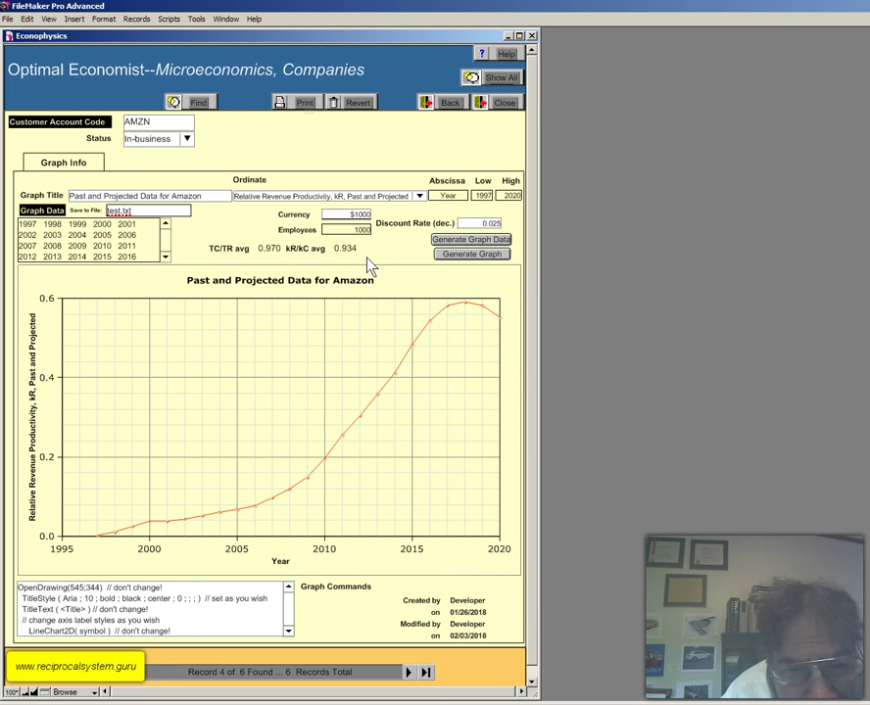
Set the Ordinate to Relative Cost Productivity, kC, then generate its graph data and chart
left_click(419, 197)
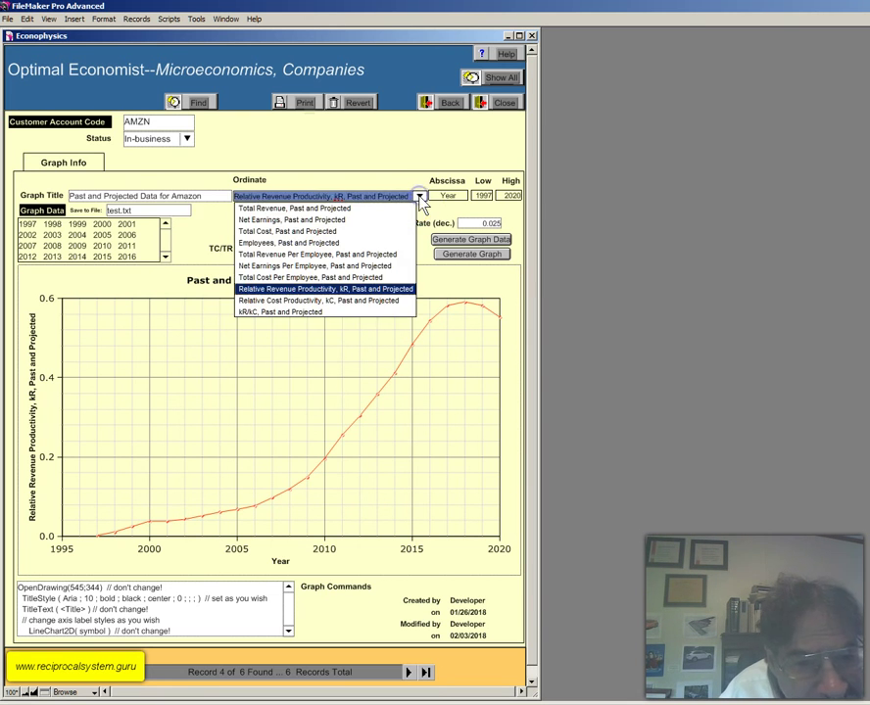
left_click(351, 300)
left_click(468, 241)
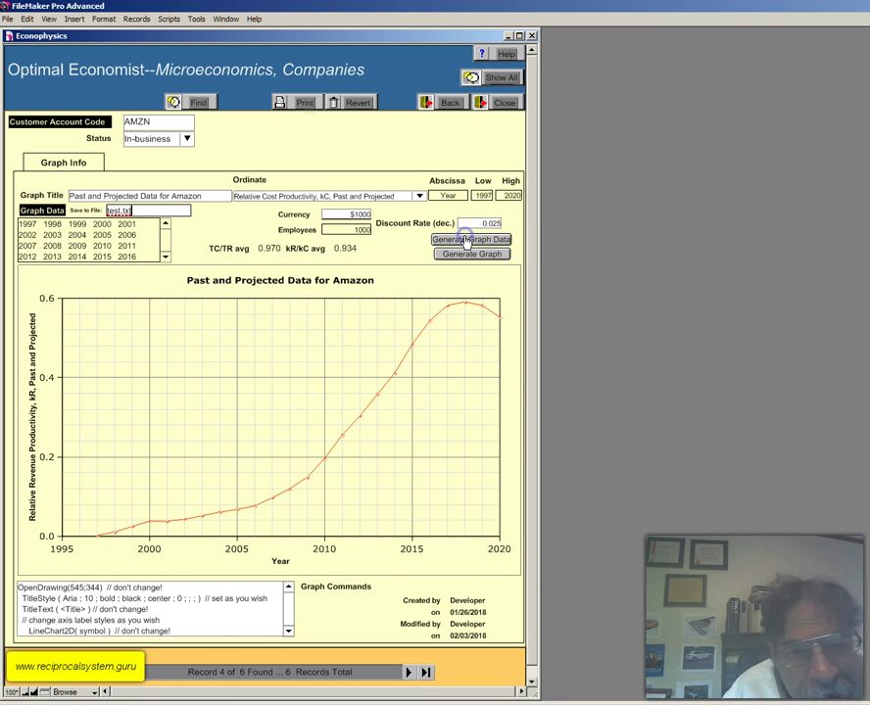
left_click(468, 255)
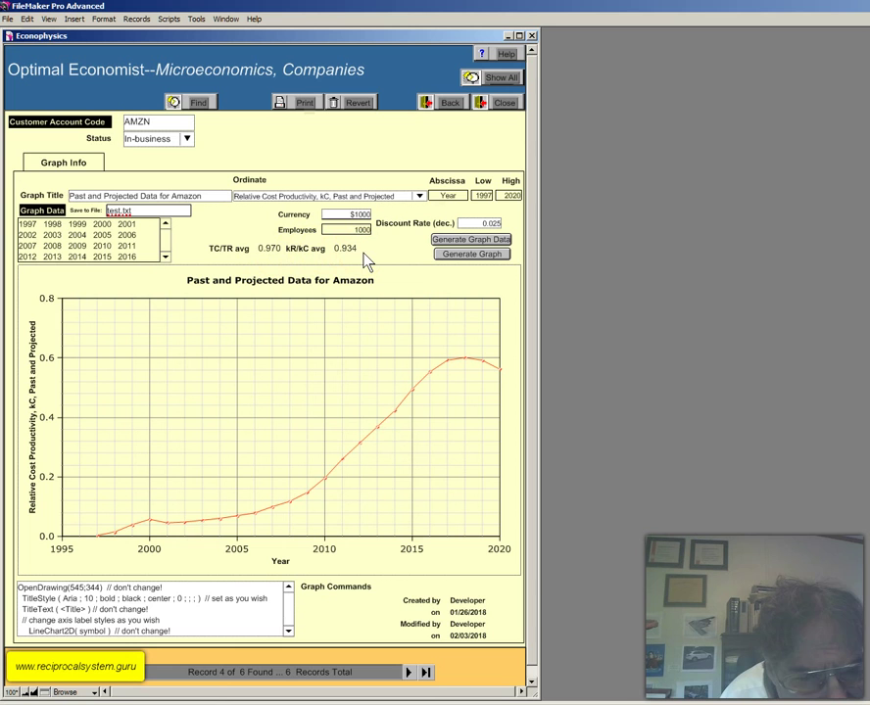
mouse_move(357, 253)
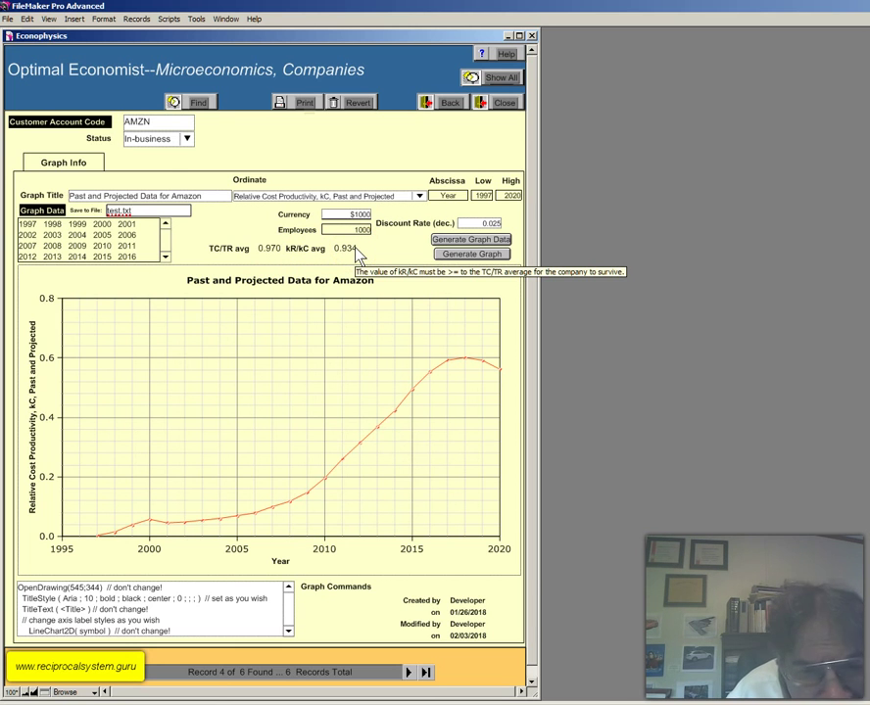
Graph Amazon's kR/kC, Past and Projected, then close the Companies graph layout
left_click(420, 196)
left_click(421, 197)
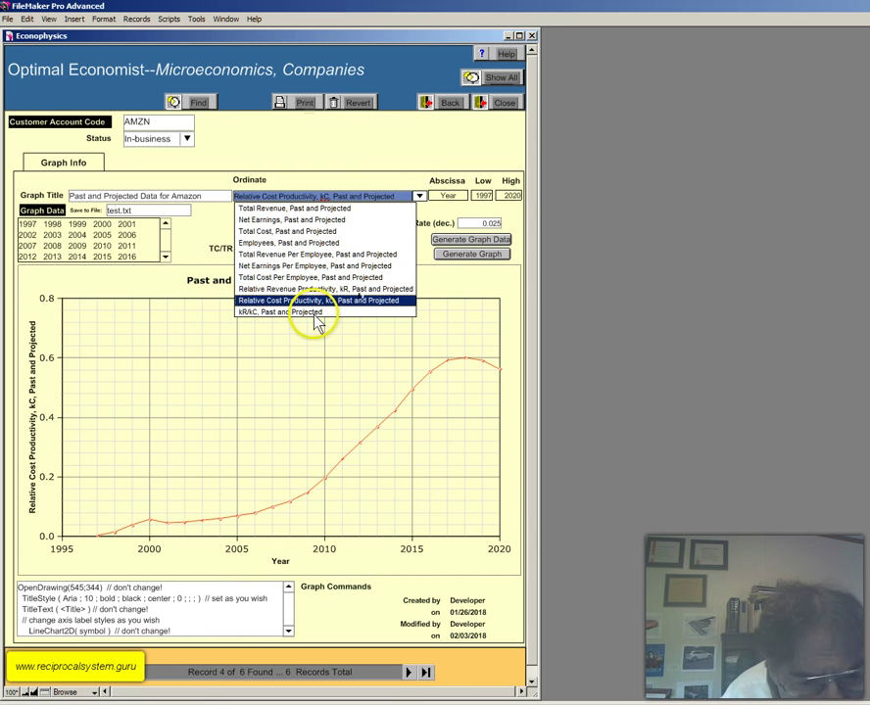
left_click(311, 313)
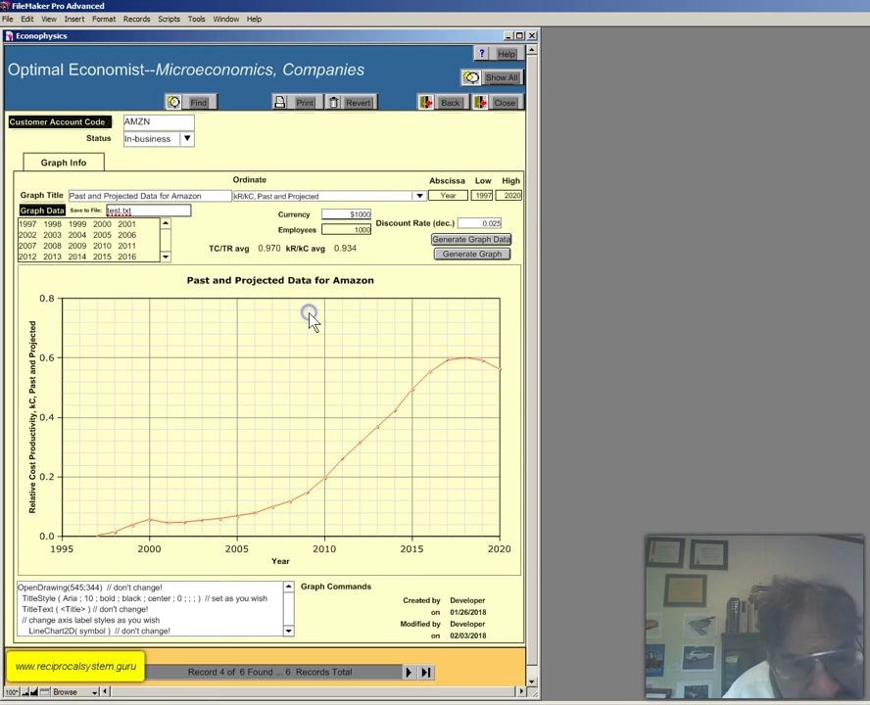
left_click(457, 255)
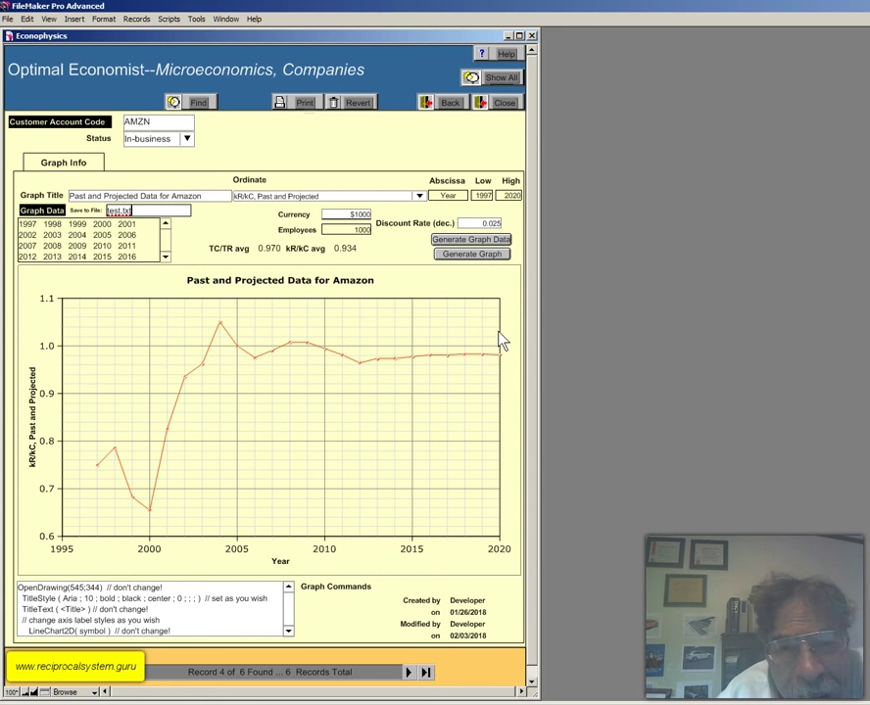
left_click(499, 106)
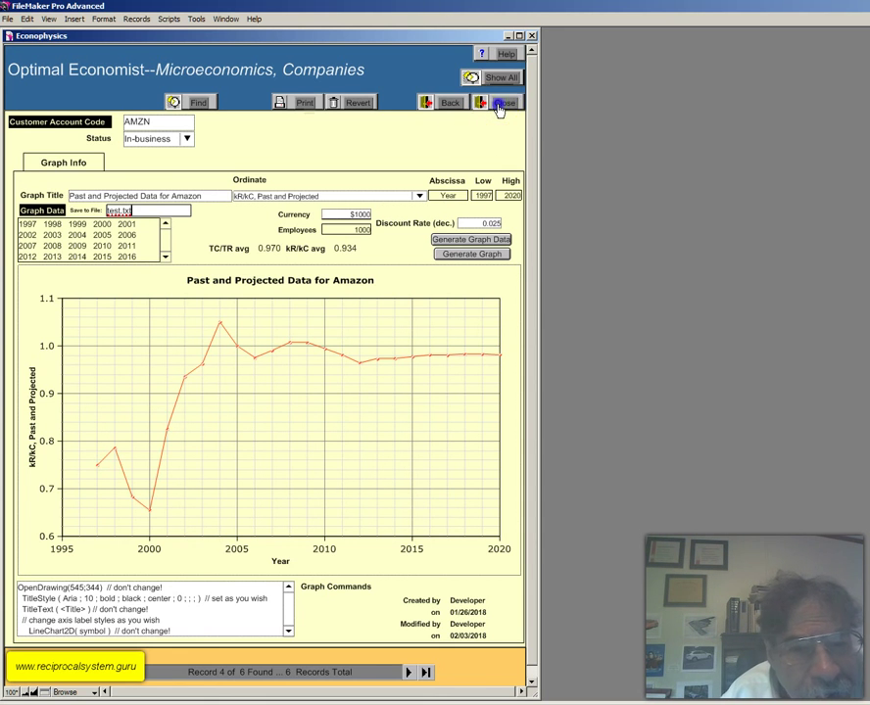
Open the Companies form under Microeconomics input to show Amazon's company record
left_click(115, 299)
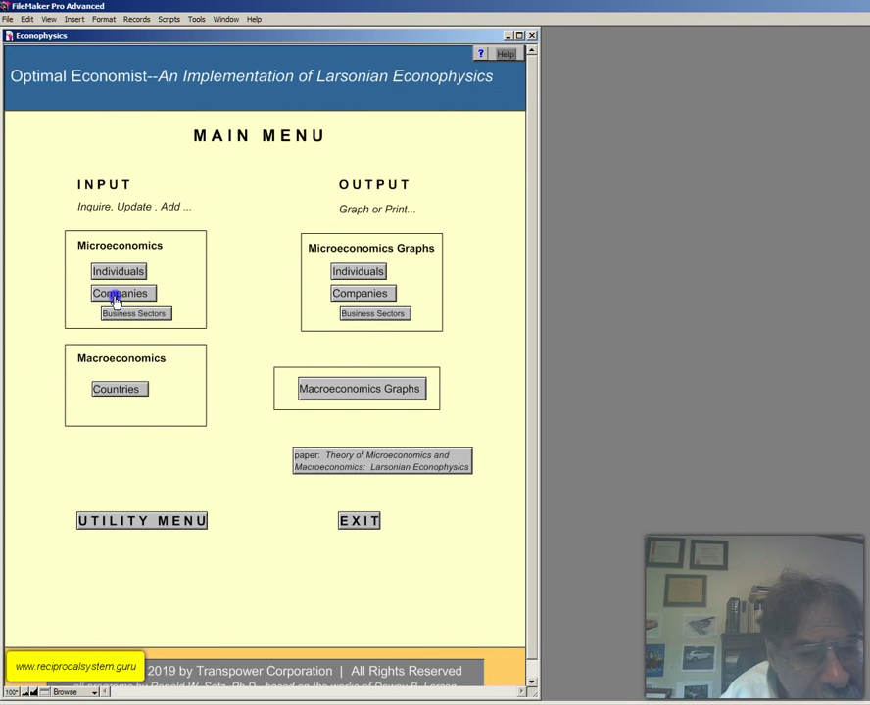